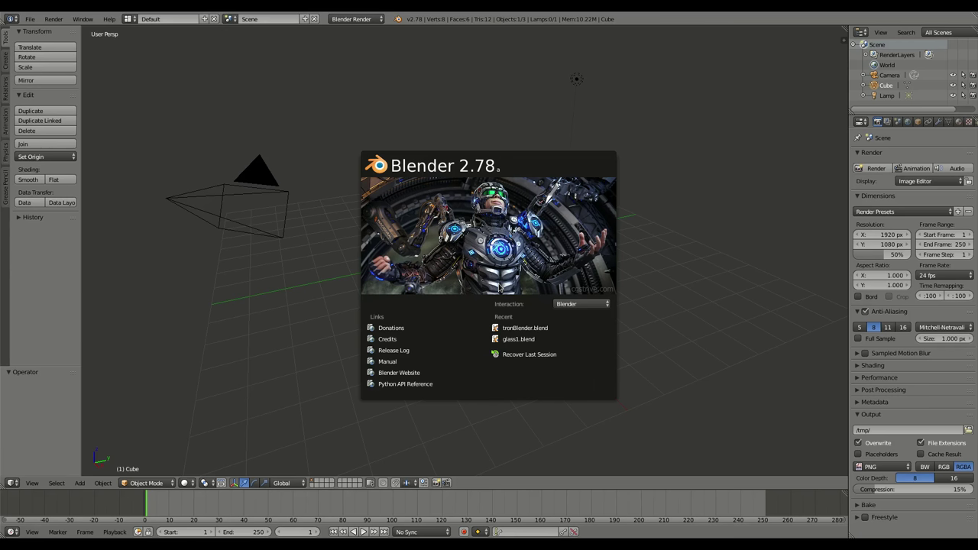
Close the Blender 2.78 splash screen to reveal the default cube, camera and lamp scene
click(451, 250)
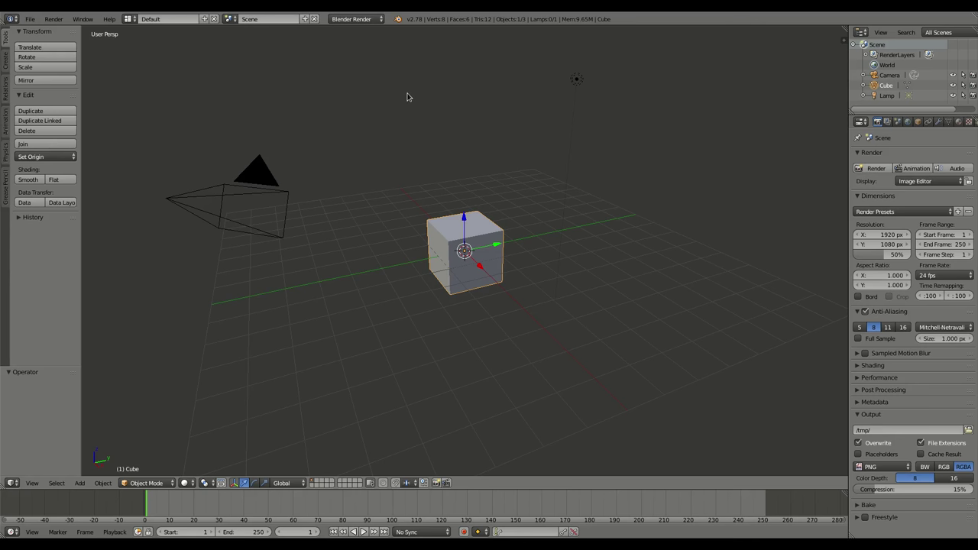
Switch the render engine to Cycles and raise the cube 1 unit along Z
click(364, 19)
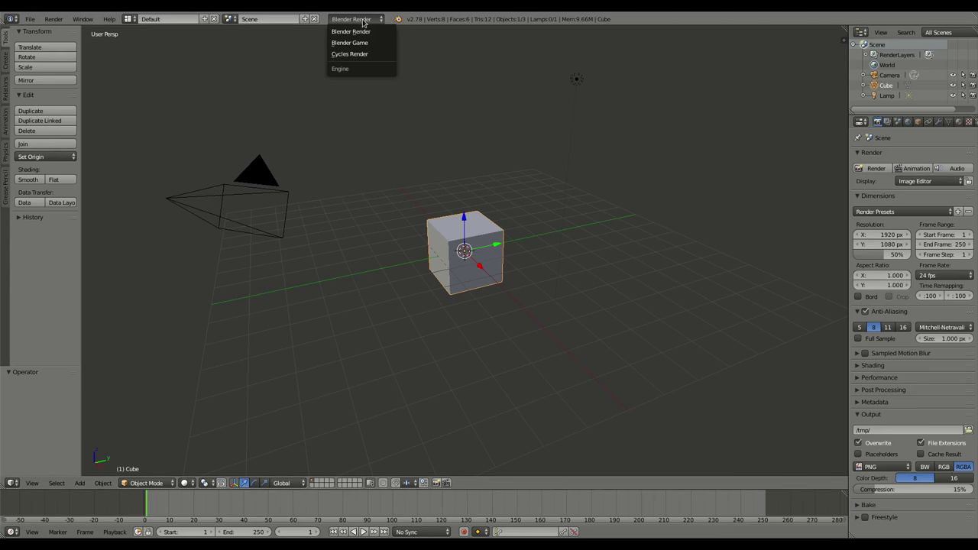
click(362, 55)
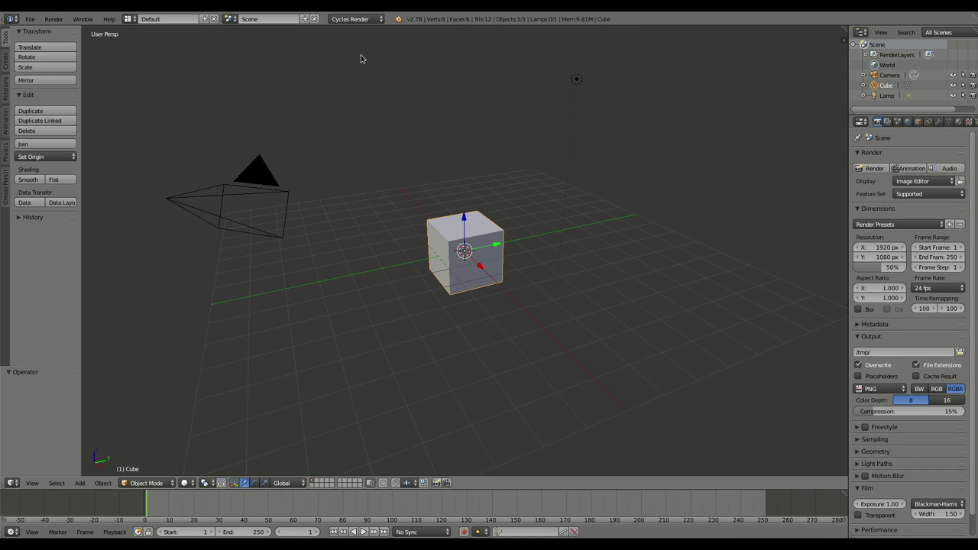
key(g)
key(z)
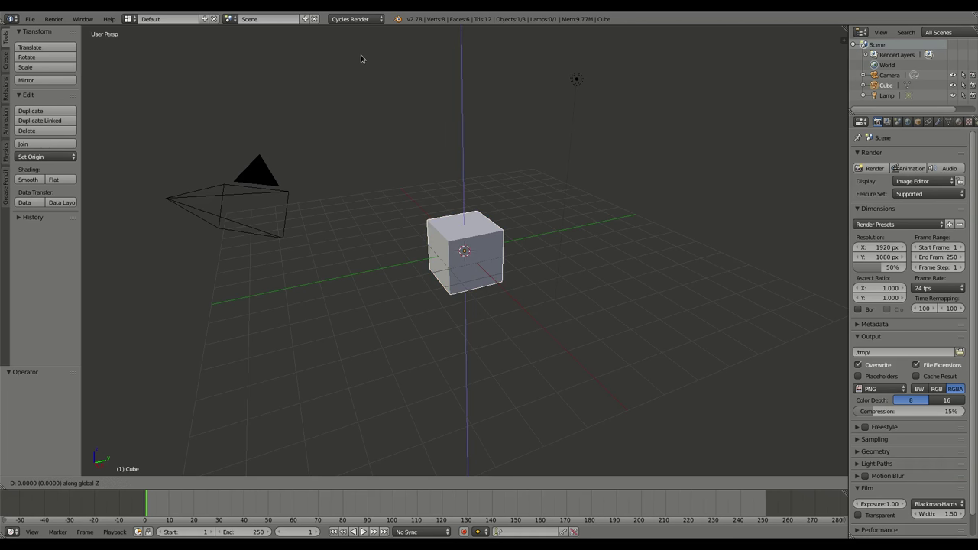
key(1)
key(Return)
Add a ground plane scaled 10 times larger and render the scene with F12
key(space)
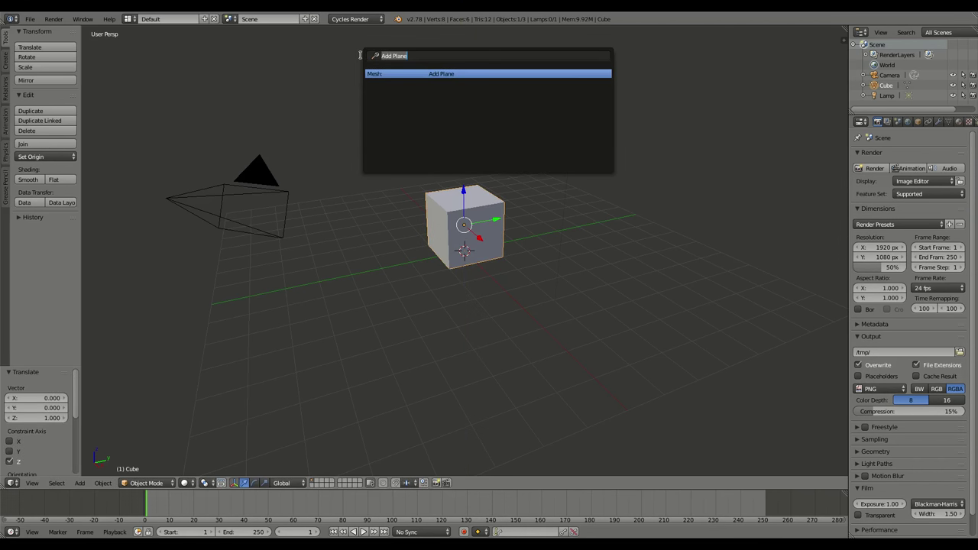
text(plan)
key(Return)
text(s)
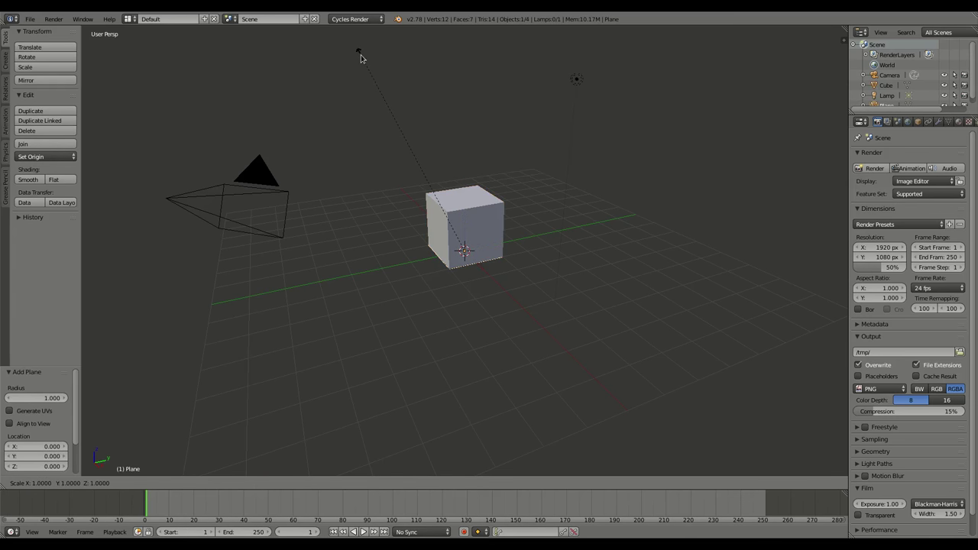
text(10)
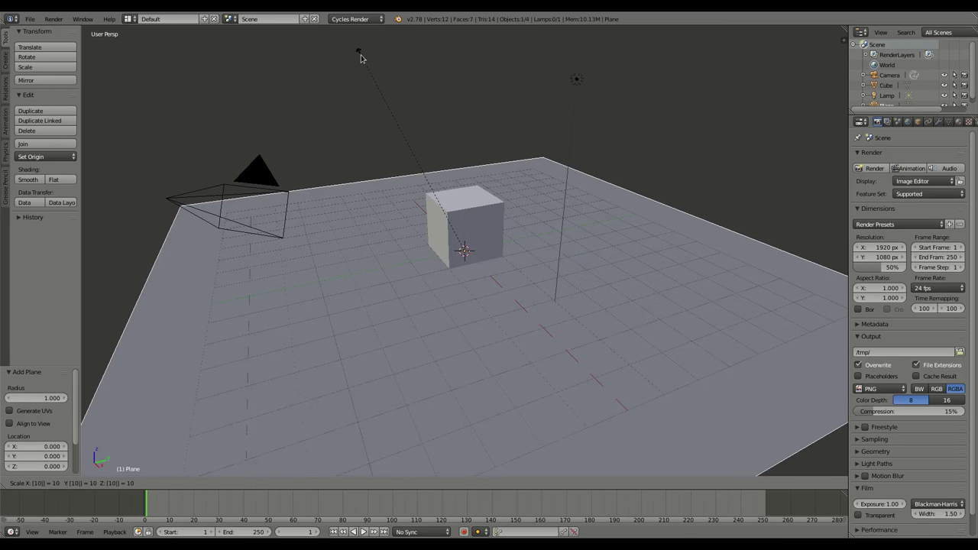
key(Return)
key(F12)
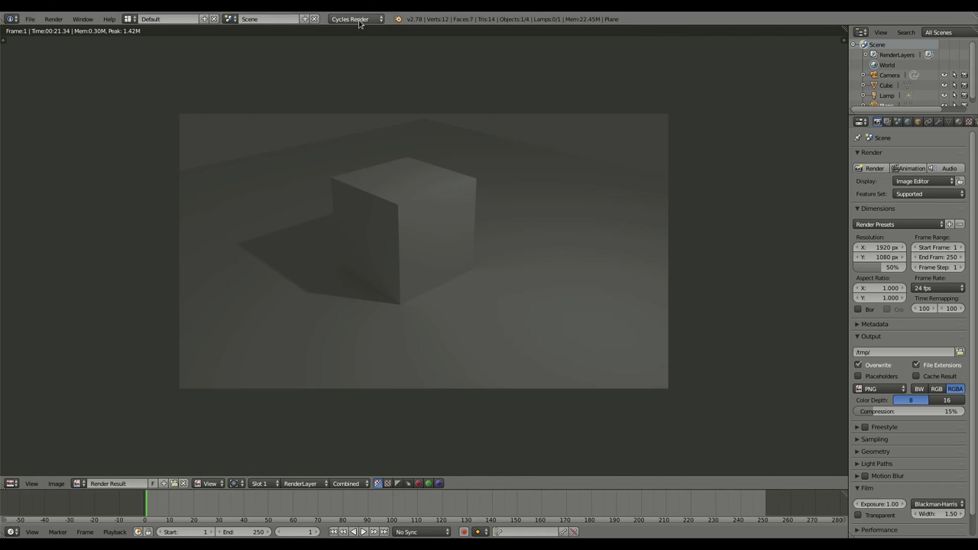
Render the scene once with Blender Render for comparison
click(356, 19)
click(356, 32)
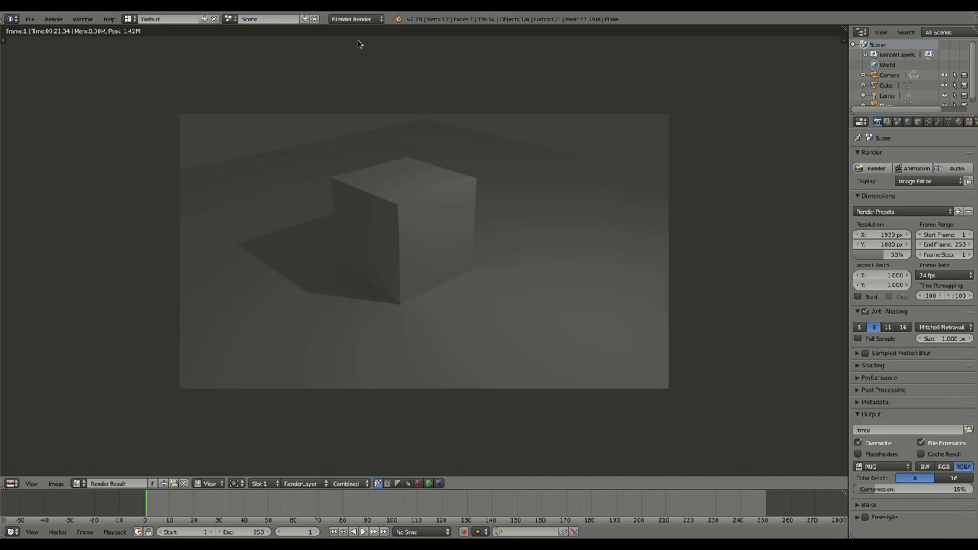
key(F12)
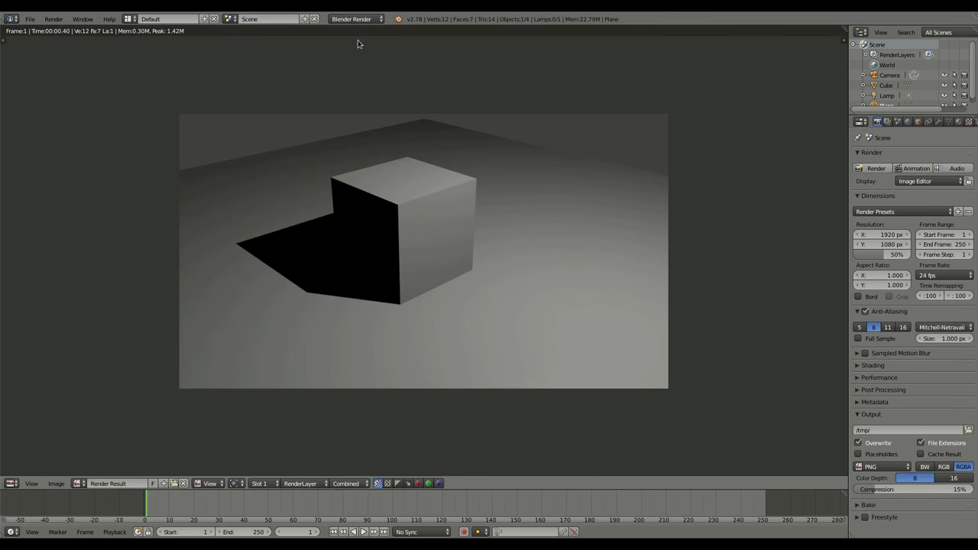
Set the render engine back to Cycles and return to the 3D viewport
click(363, 20)
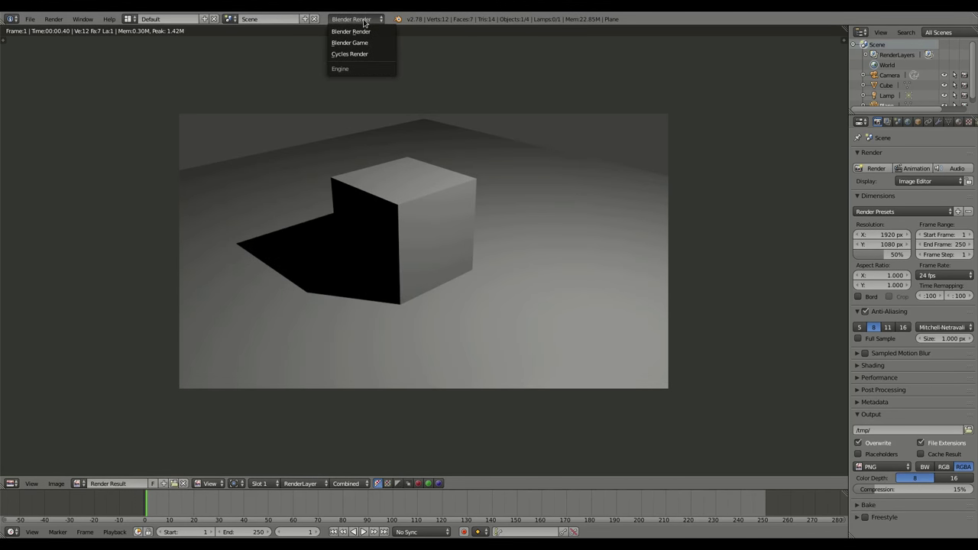
click(364, 53)
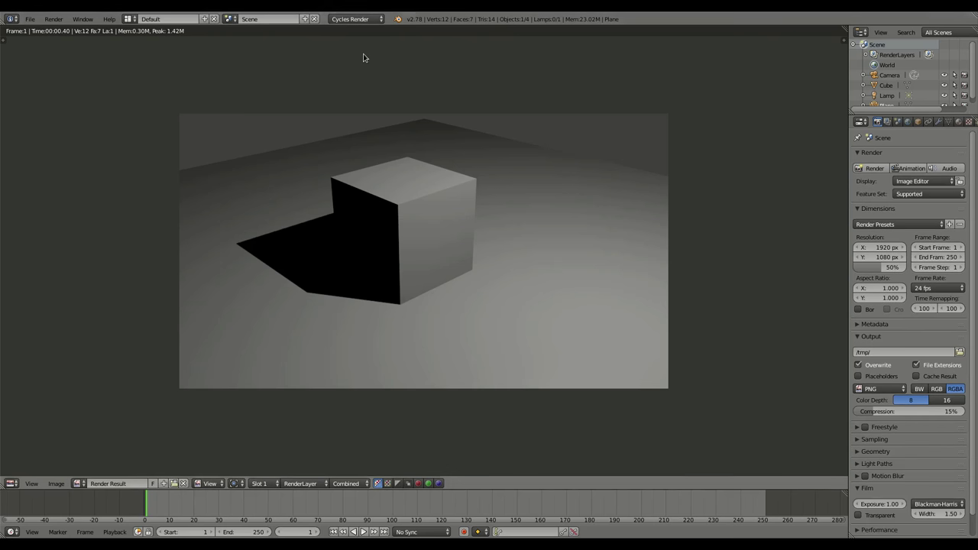
key(Escape)
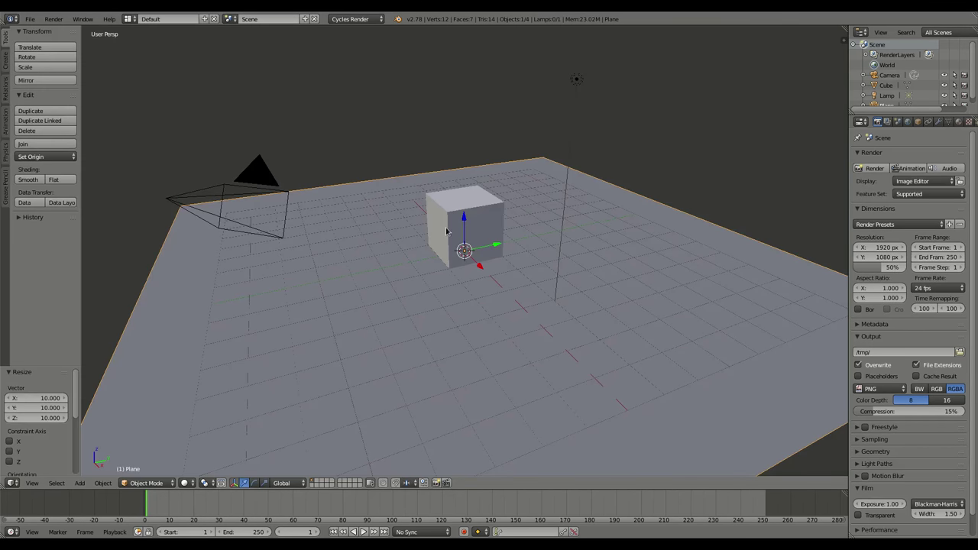
Delete the lamp from the scene
right_click(577, 79)
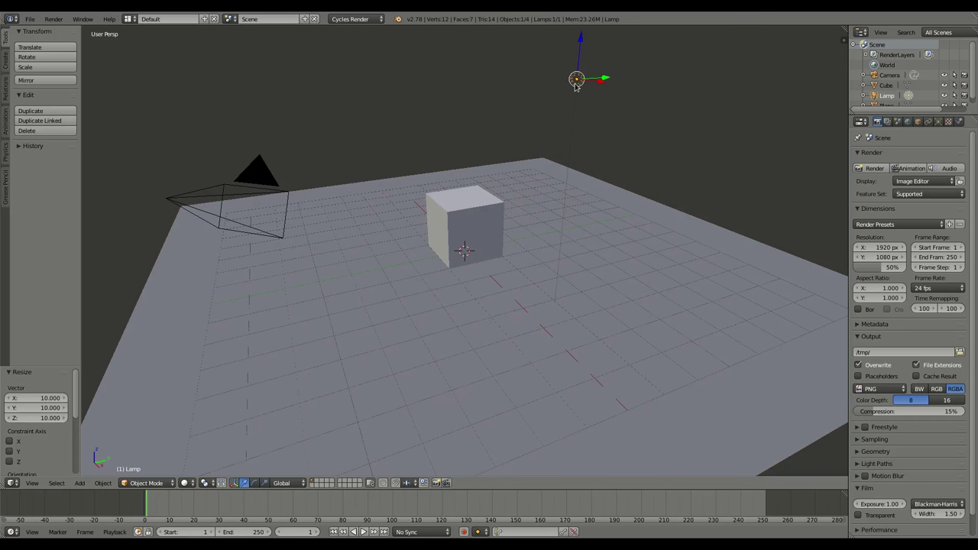
key(x)
click(556, 87)
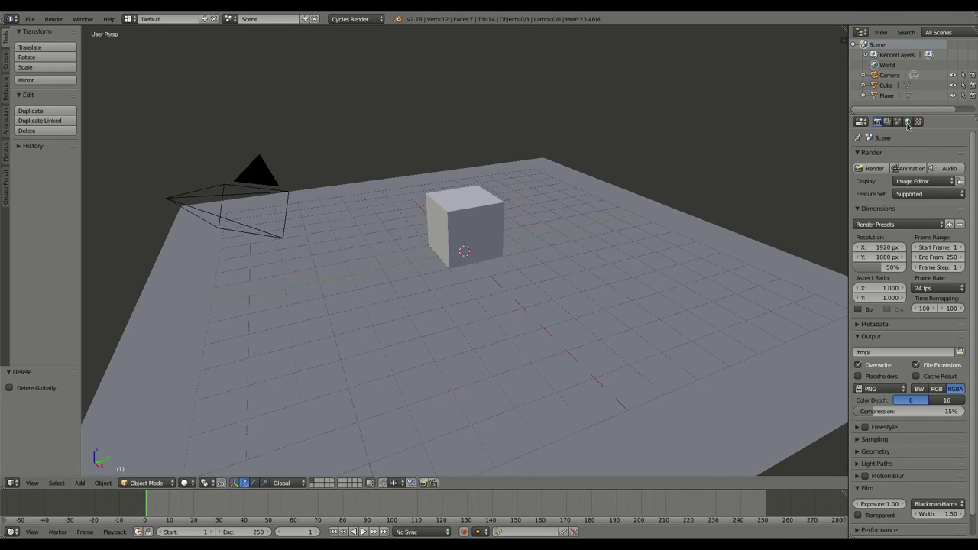
Set the world colour to black, then select the cube
click(907, 122)
click(925, 224)
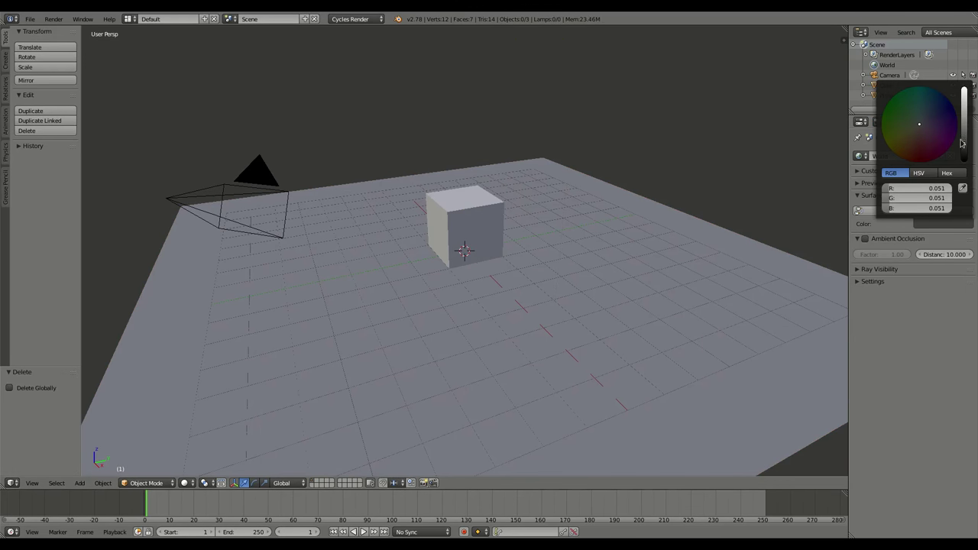
drag(965, 141, 964, 164)
right_click(479, 208)
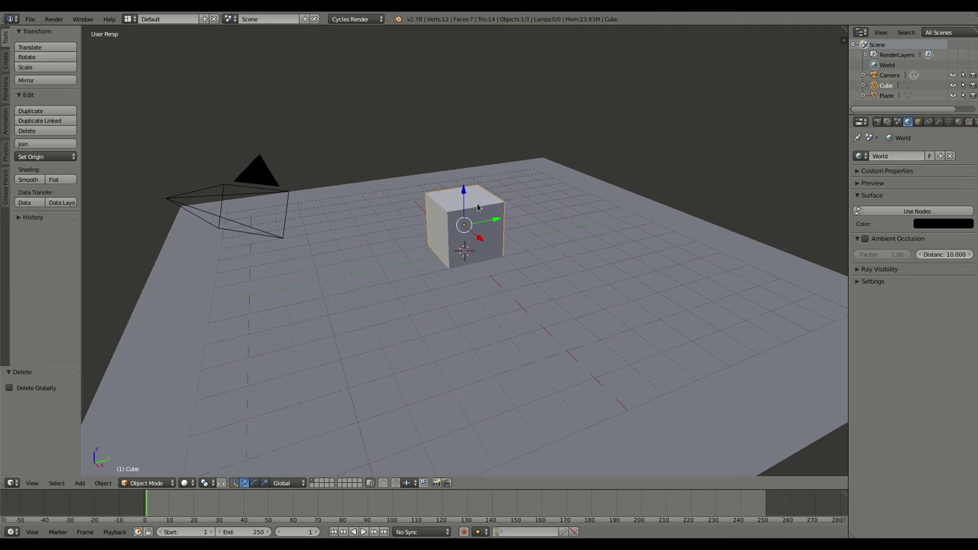
Give the cube a node-based red Emission surface shader and render it with F12
click(959, 121)
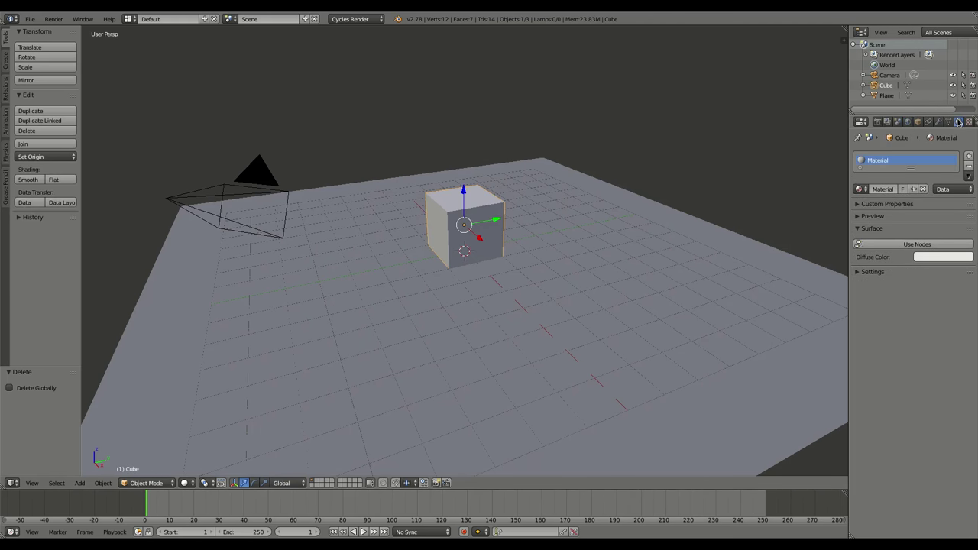
click(892, 247)
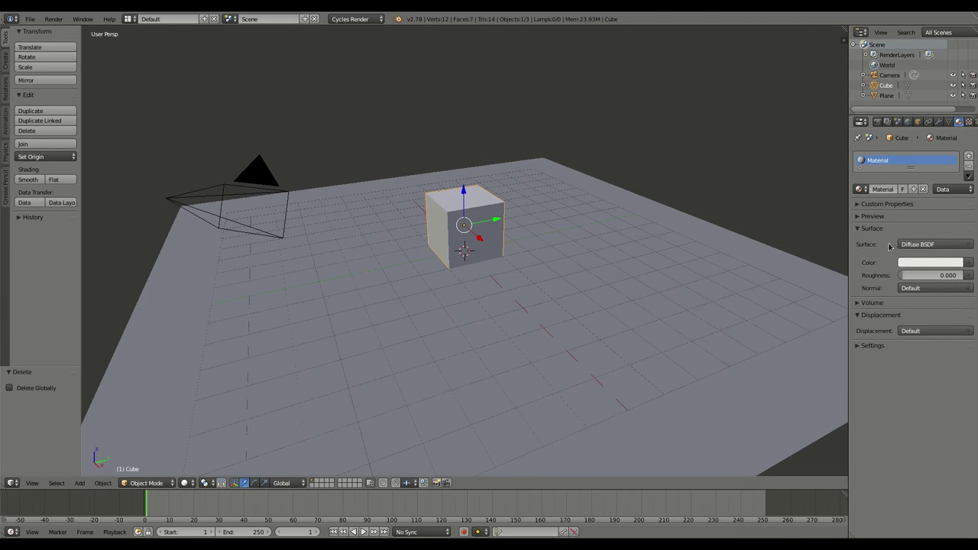
click(923, 245)
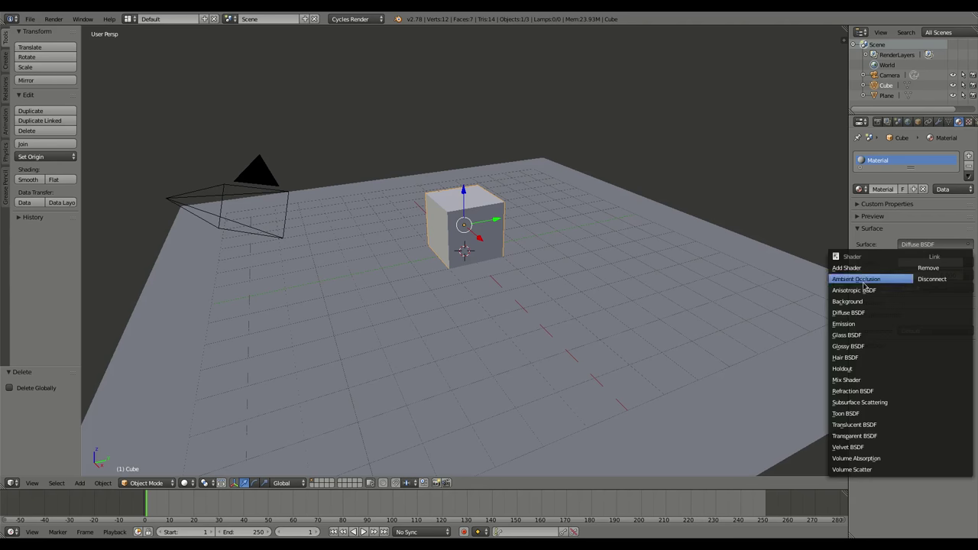
click(854, 326)
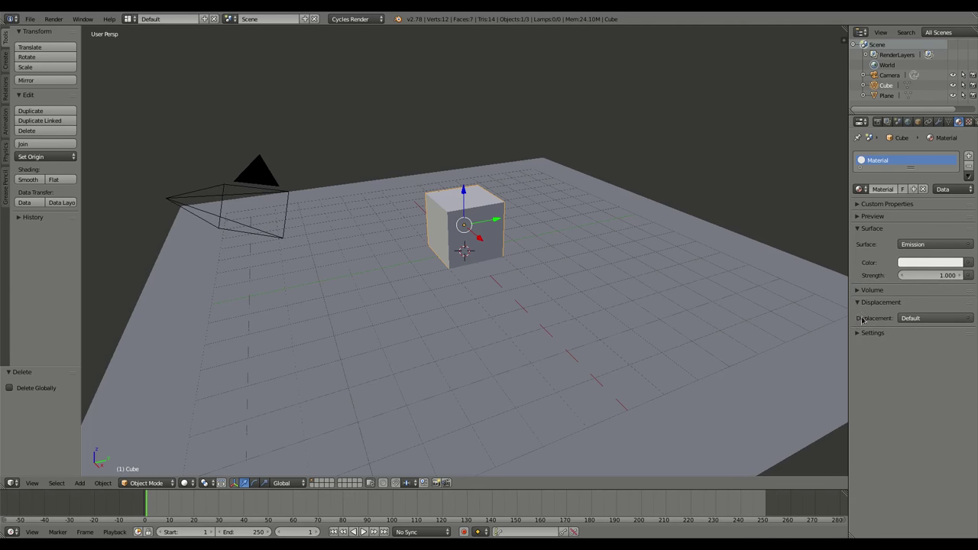
click(920, 263)
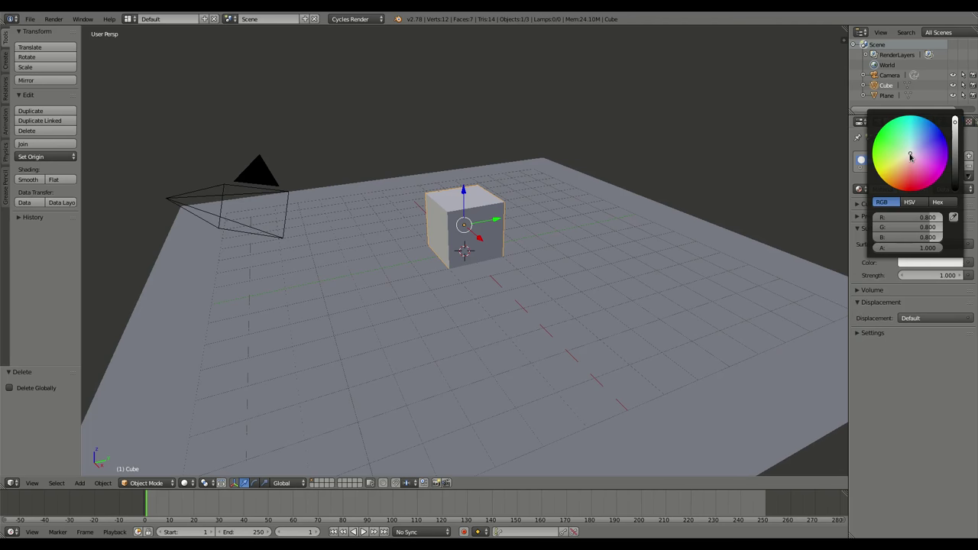
mouse_move(913, 227)
mouse_down()
mouse_move(879, 227)
mouse_move(879, 237)
mouse_move(926, 217)
mouse_up()
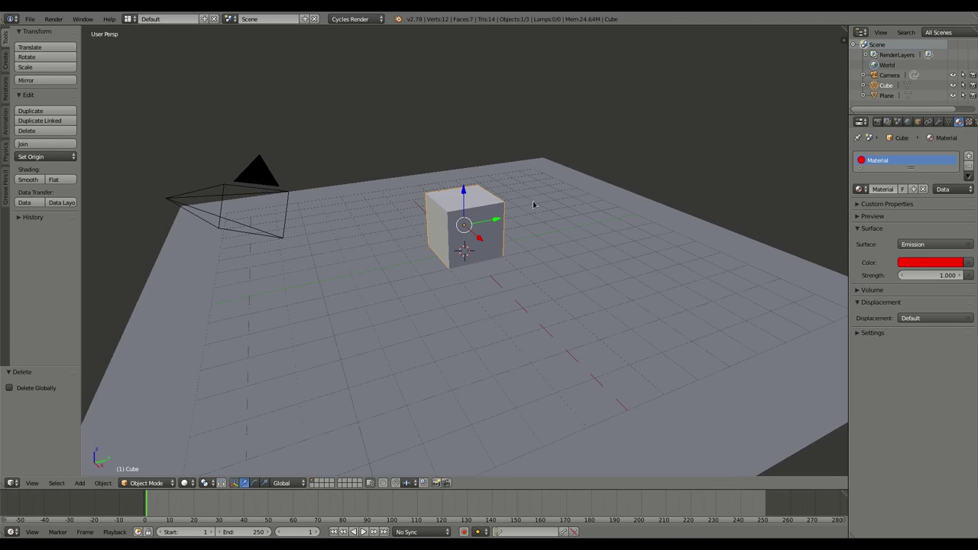
key(F12)
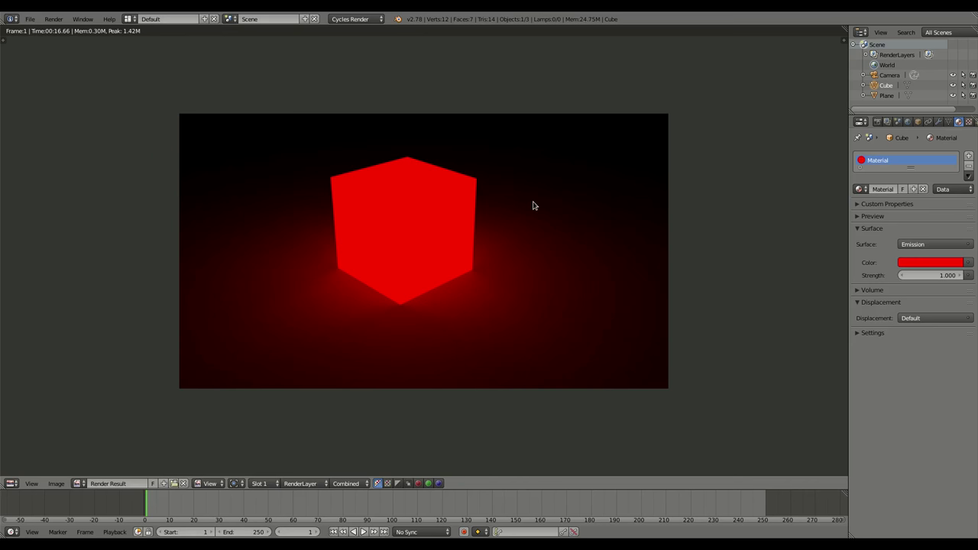
click(372, 18)
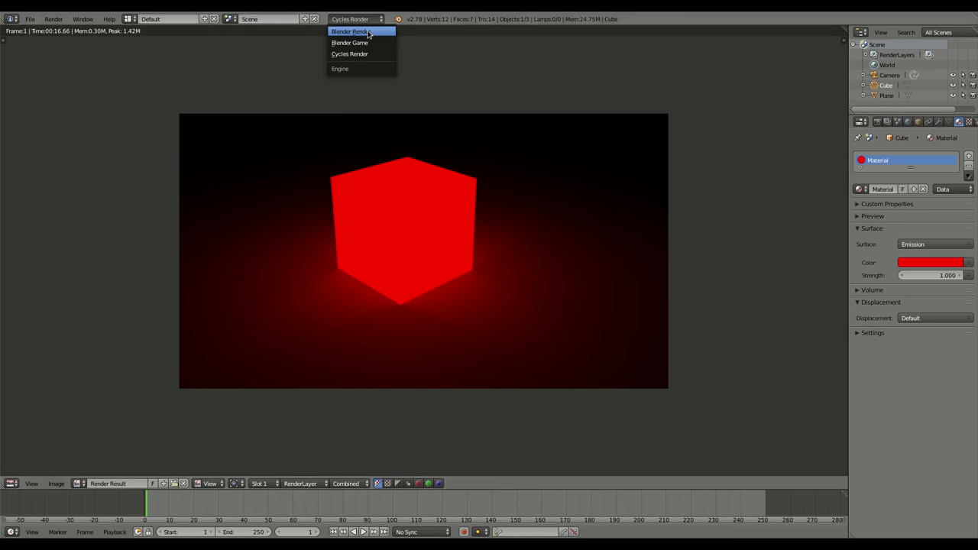
click(366, 32)
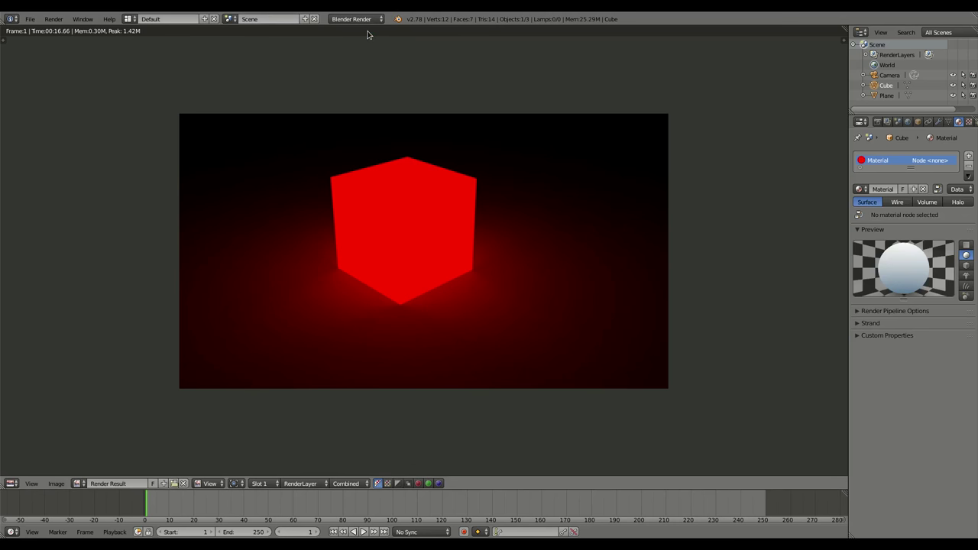
click(368, 20)
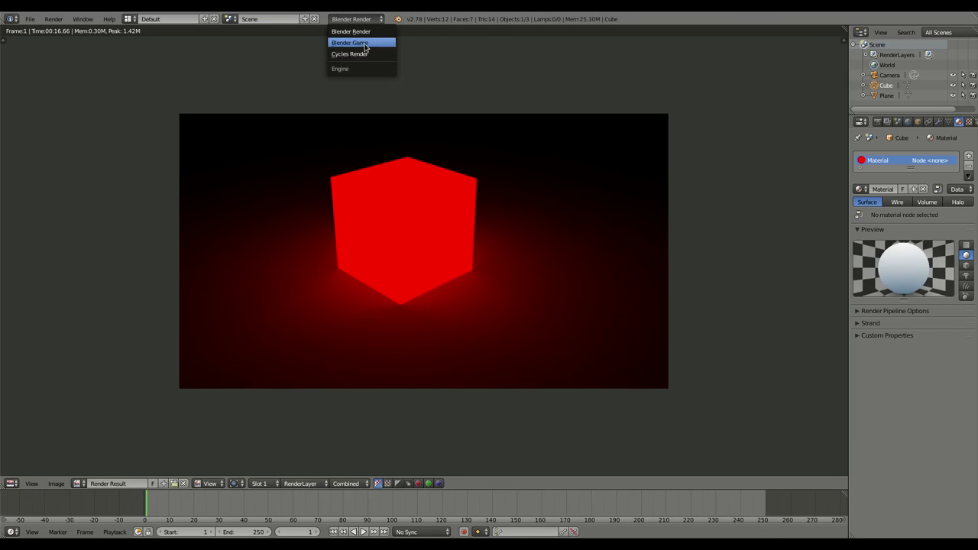
click(365, 53)
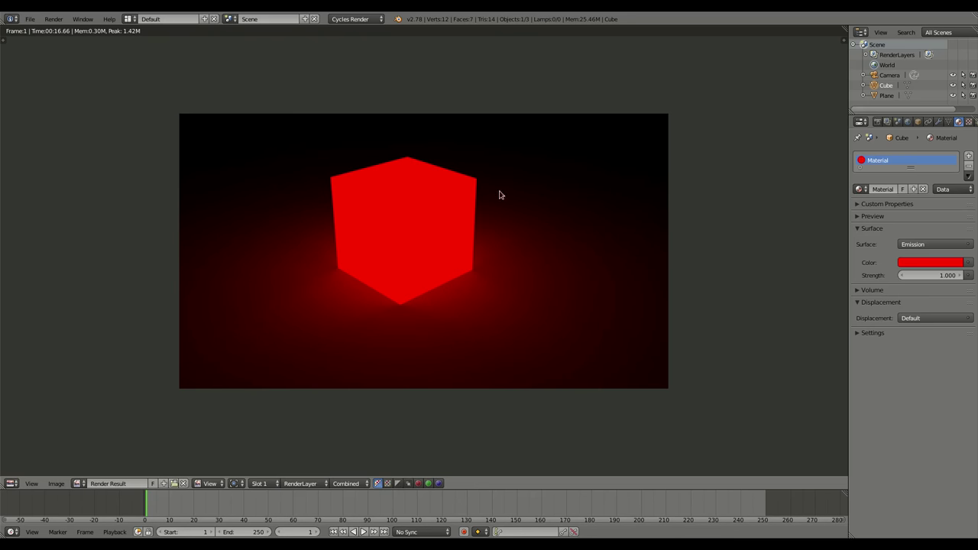
In top view, duplicate the cube and place the copy up and right of the original
key(Escape)
key(KP_7)
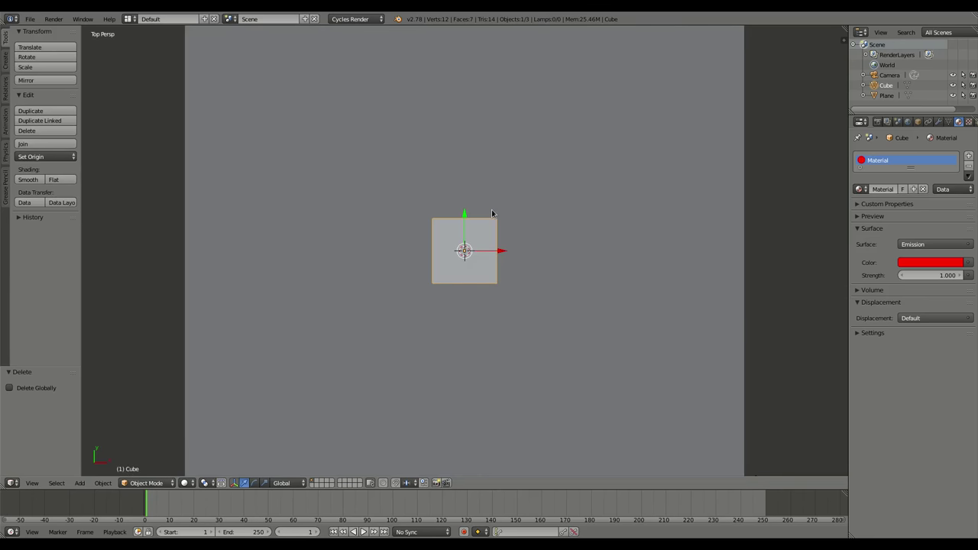
key(shift+d)
click(551, 128)
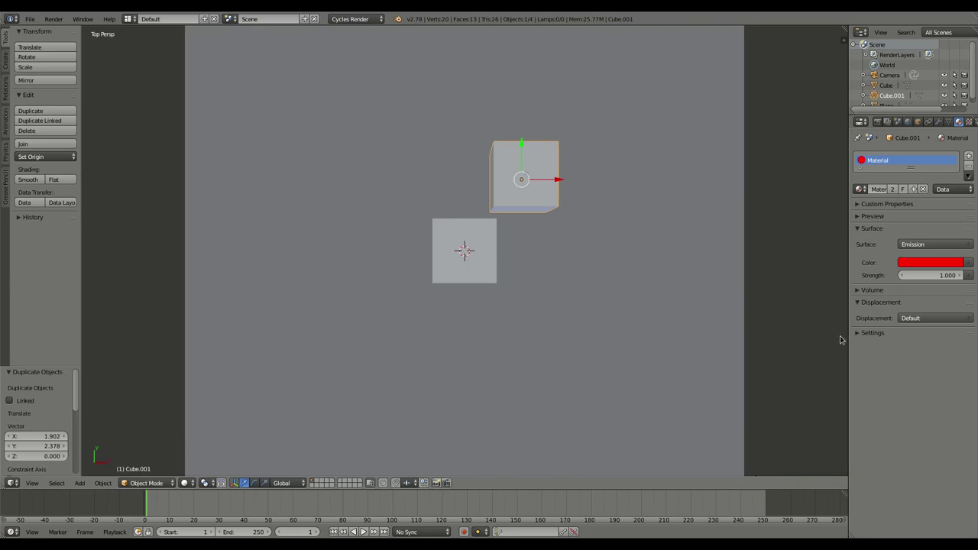
Give the copy its own blue Emission material and render both cubes
click(914, 189)
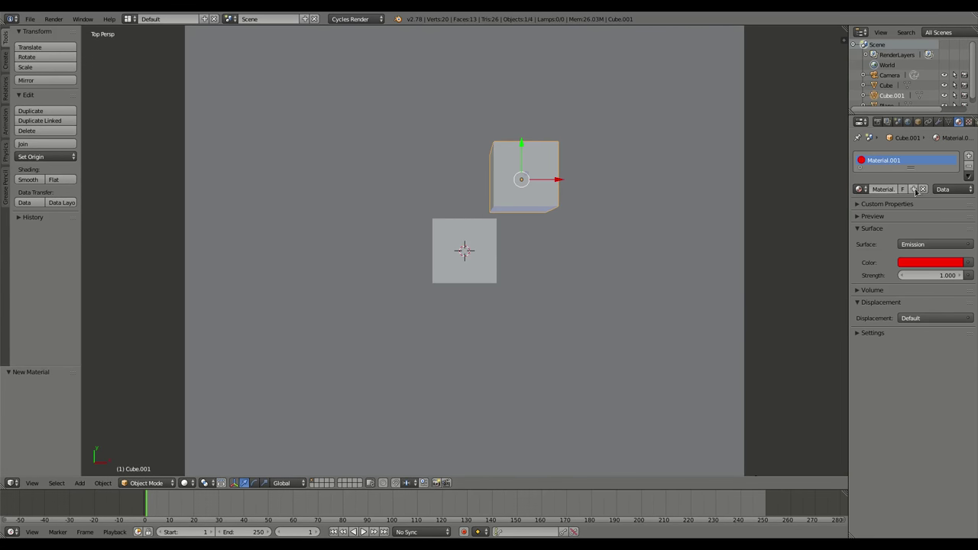
click(910, 263)
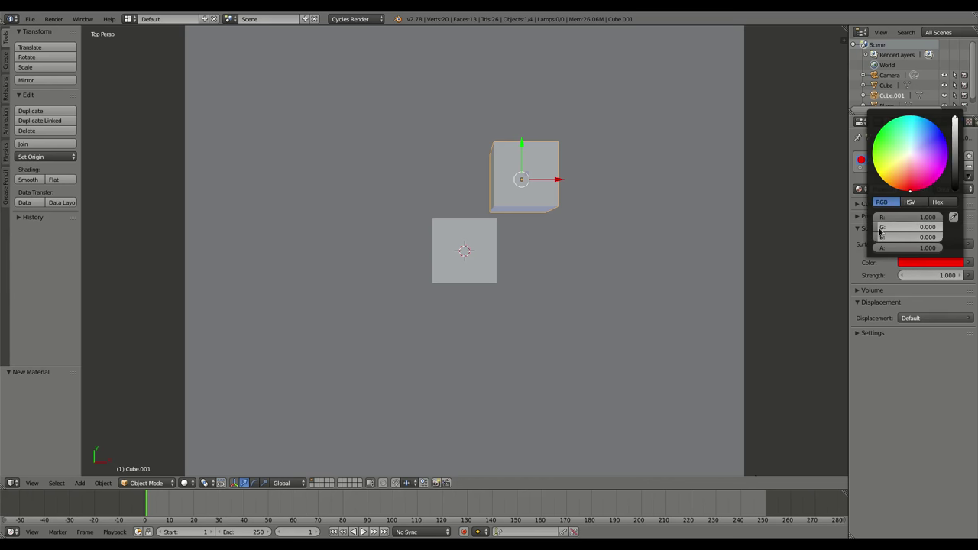
drag(909, 236, 886, 218)
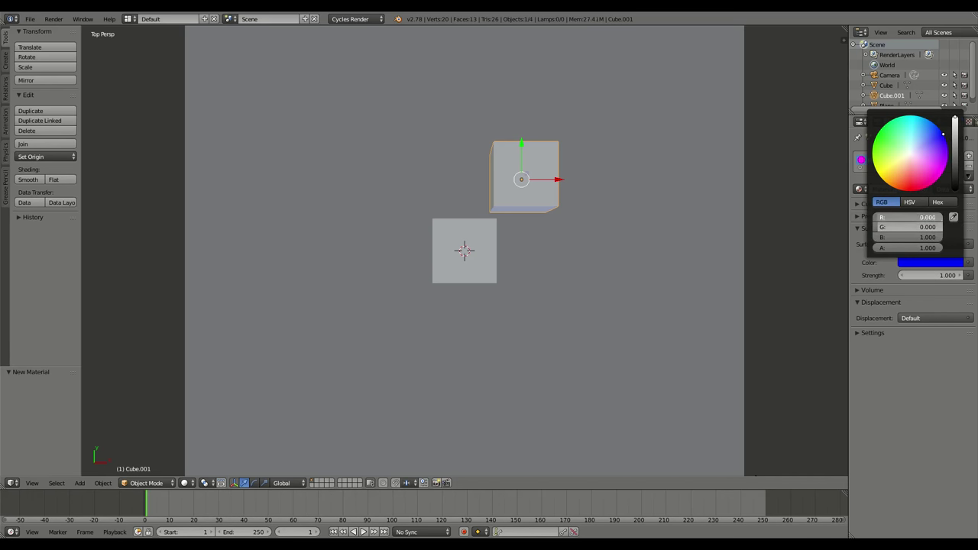
key(F12)
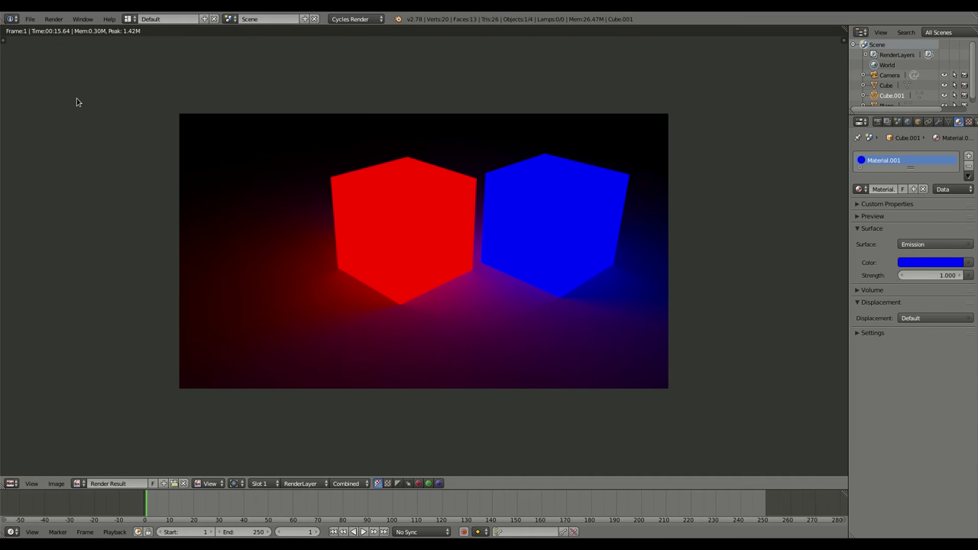
Raise the render resolution from 50% to 100% and re-render at 1920×1080
click(876, 121)
drag(881, 271, 909, 270)
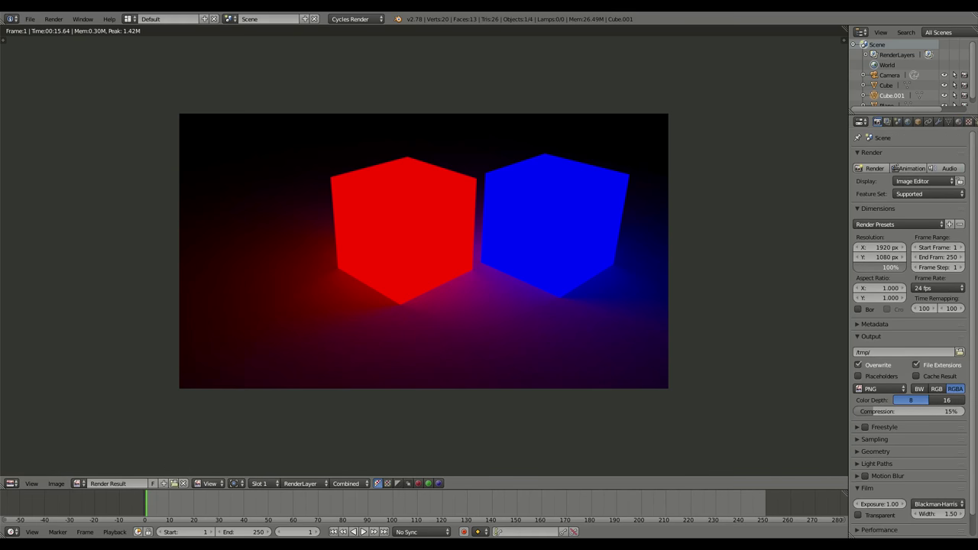
key(F12)
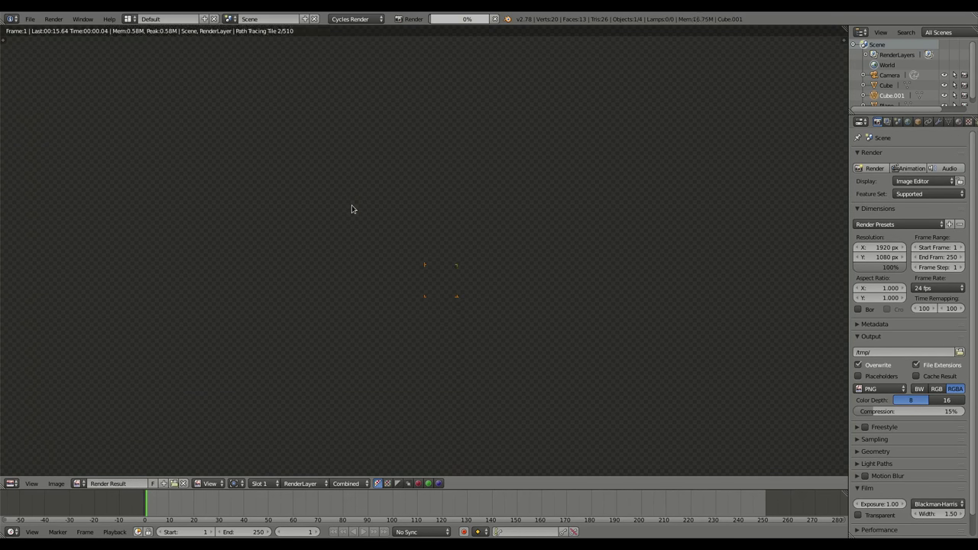